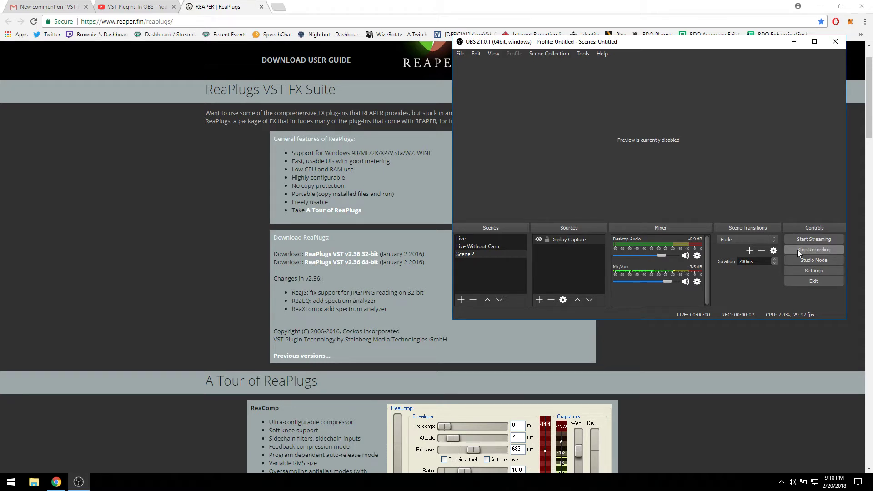
Minimize Chrome's ReaPlugs download page and nudge the OBS Studio window into place.
{"action": "left_click_drag", "start_coordinate": [611, 59], "coordinate": [621, 59]}
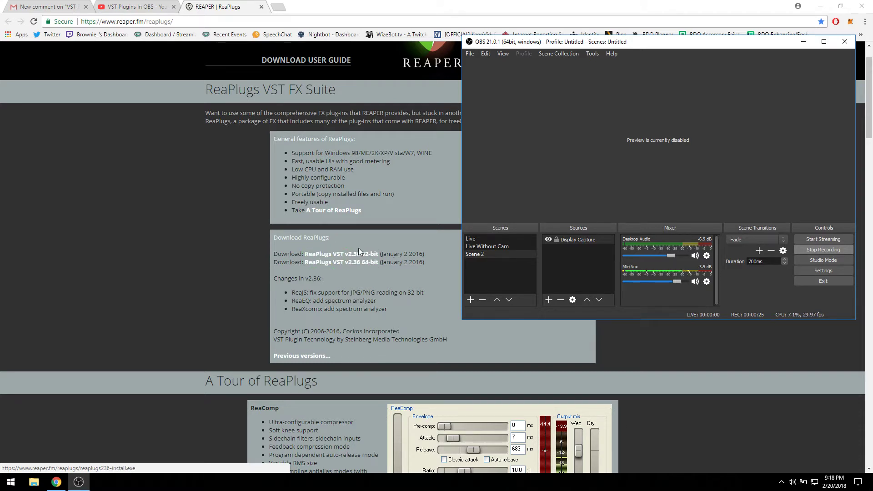
{"action": "left_click", "coordinate": [821, 8]}
{"action": "left_click_drag", "start_coordinate": [713, 44], "coordinate": [704, 34]}
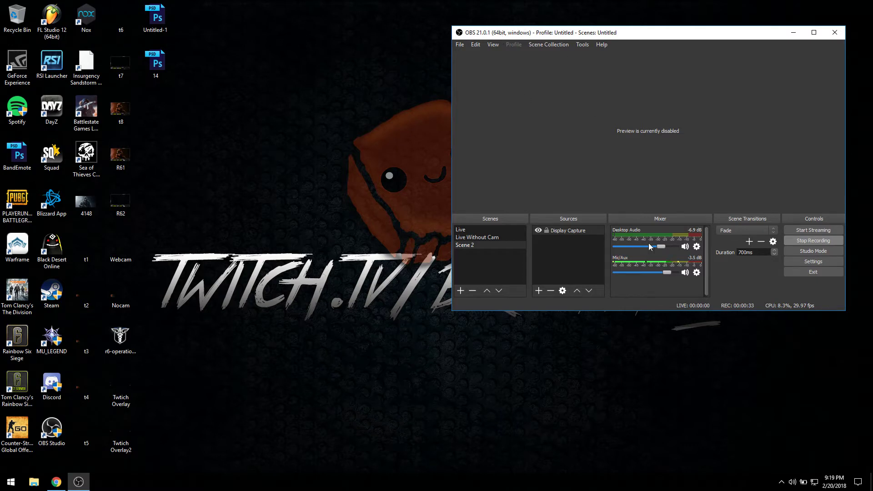
Open the Mic/Aux source's filters and add a VST 2.x Plug-in audio filter.
{"action": "left_click", "coordinate": [695, 273]}
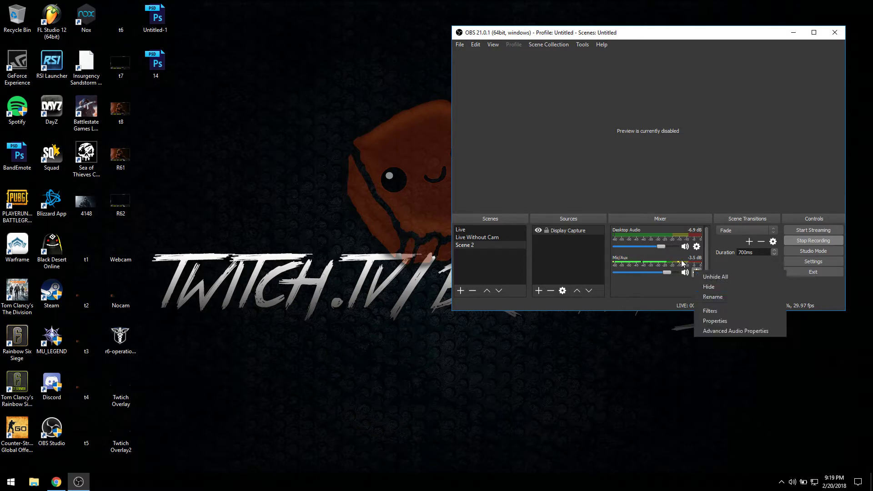
{"action": "left_click", "coordinate": [672, 289]}
{"action": "left_click", "coordinate": [696, 273]}
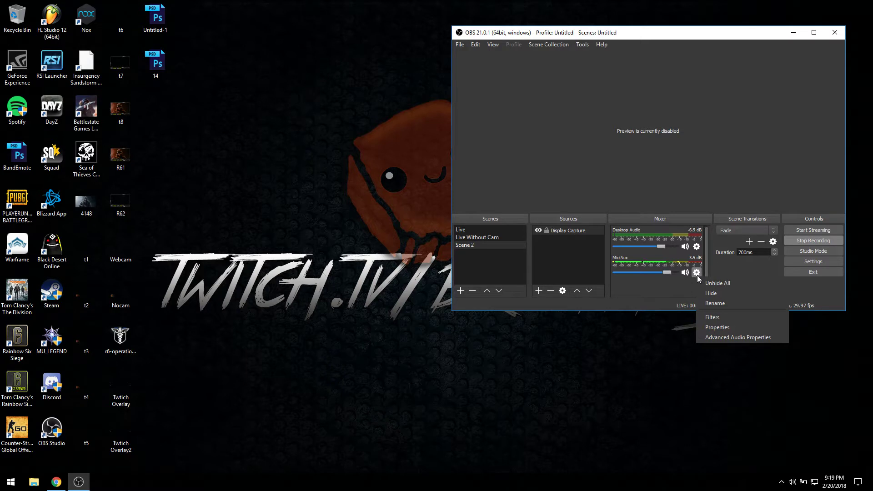
{"action": "left_click", "coordinate": [713, 318]}
{"action": "left_click_drag", "start_coordinate": [584, 8], "coordinate": [362, 12]}
{"action": "left_click", "coordinate": [238, 336]}
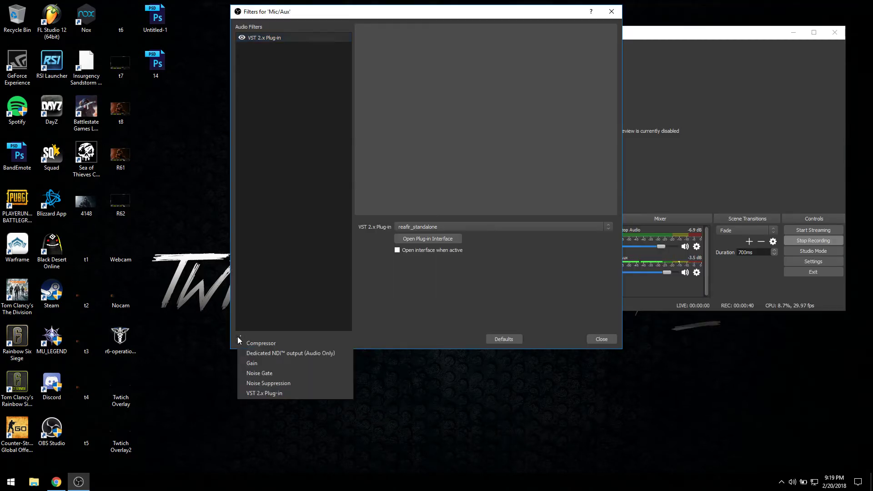
{"action": "left_click", "coordinate": [267, 394]}
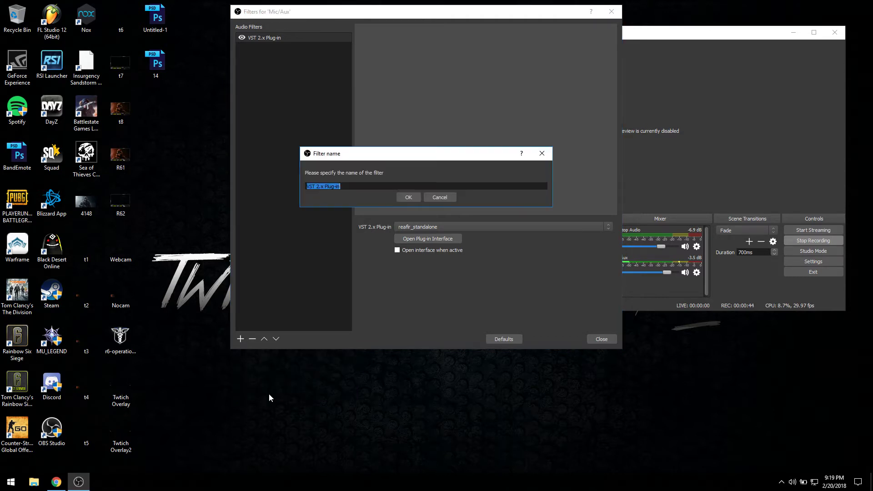
{"action": "left_click", "coordinate": [436, 200]}
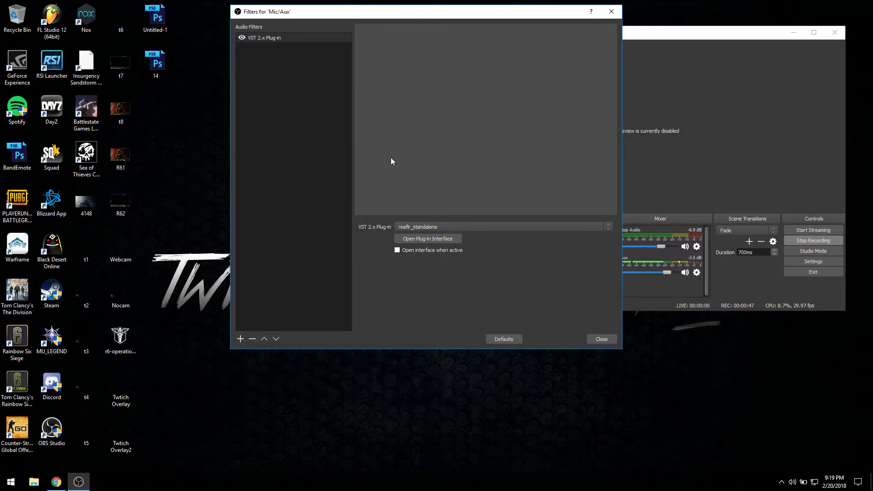
Select reafir_standalone as the VST plug-in and open the ReaFir interface window.
{"action": "left_click", "coordinate": [602, 228]}
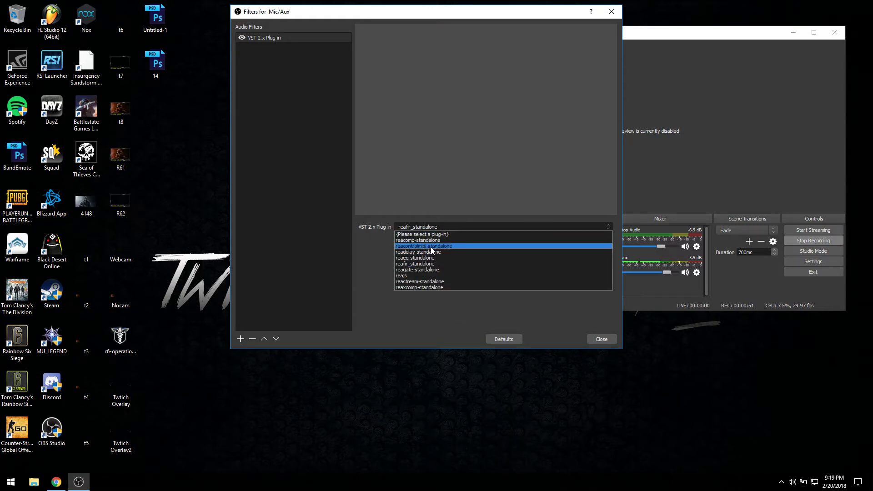
{"action": "left_click", "coordinate": [607, 225]}
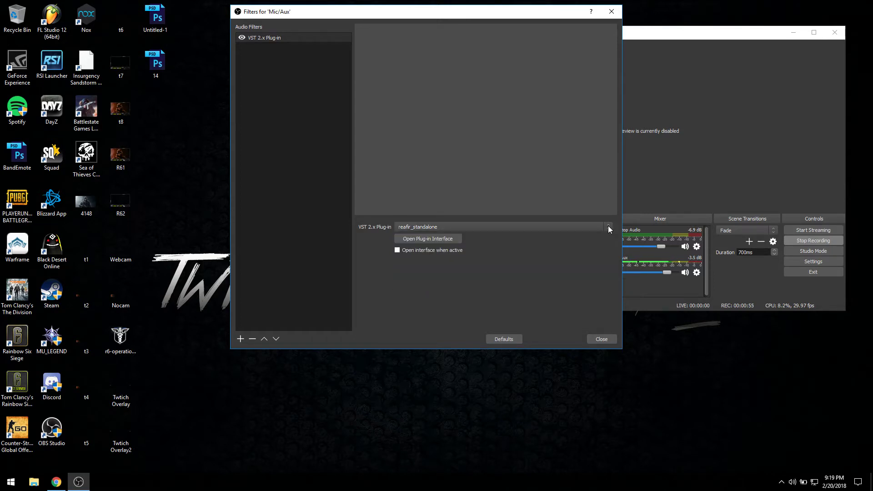
{"action": "left_click", "coordinate": [608, 226]}
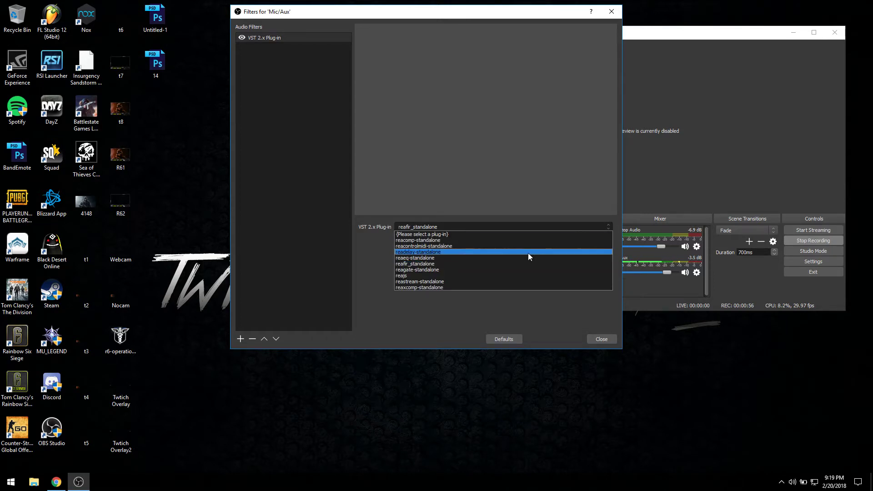
{"action": "left_click", "coordinate": [457, 263]}
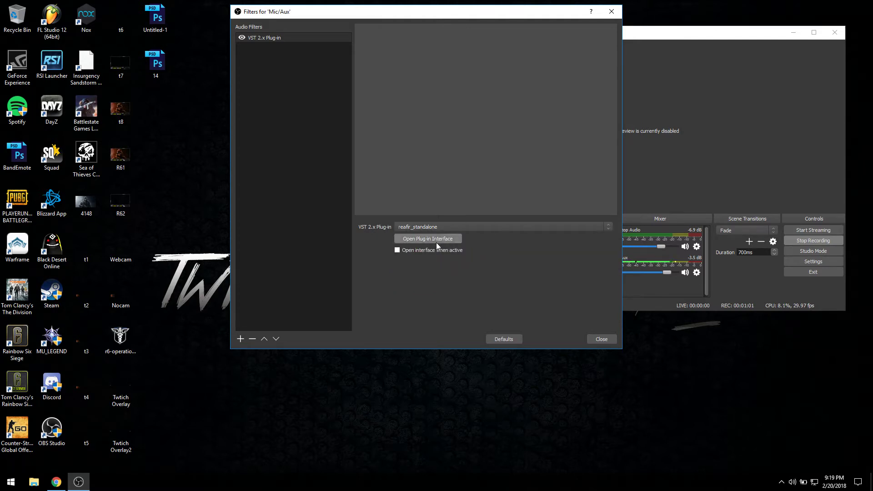
{"action": "left_click", "coordinate": [428, 241]}
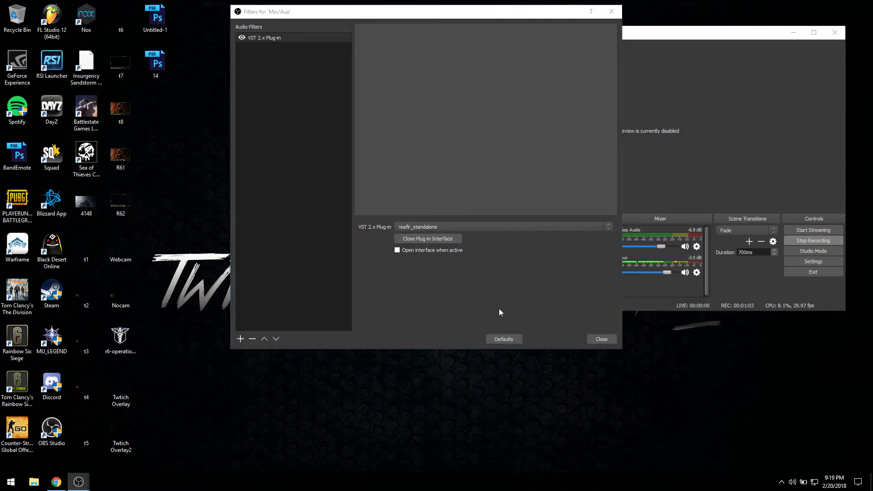
{"action": "left_click", "coordinate": [601, 339]}
Move ReaFir up-left, then reopen the Mic/Aux filters and place them at lower right.
{"action": "left_click_drag", "start_coordinate": [409, 113], "coordinate": [255, 77]}
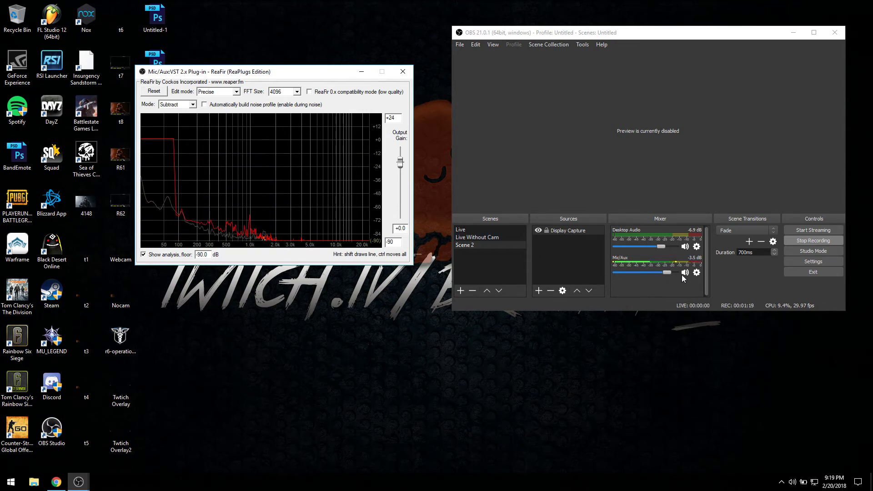
{"action": "left_click", "coordinate": [696, 272]}
{"action": "left_click", "coordinate": [710, 317]}
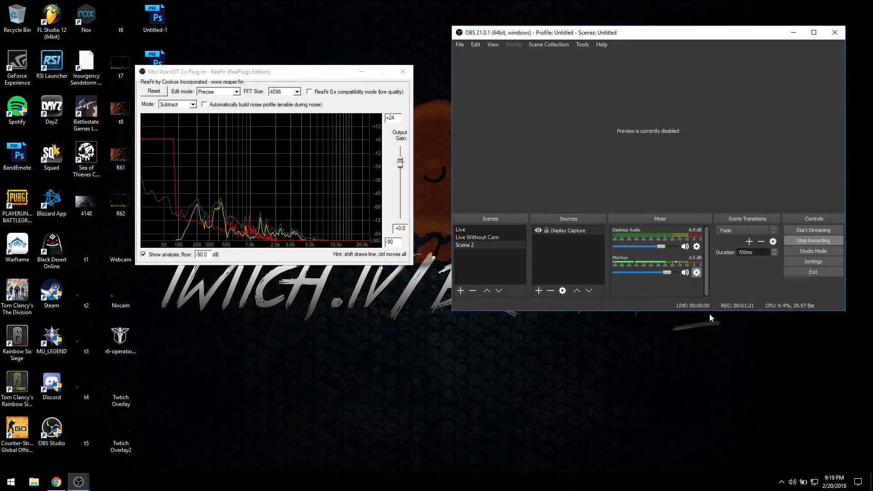
{"action": "left_click_drag", "start_coordinate": [514, 14], "coordinate": [414, 75]}
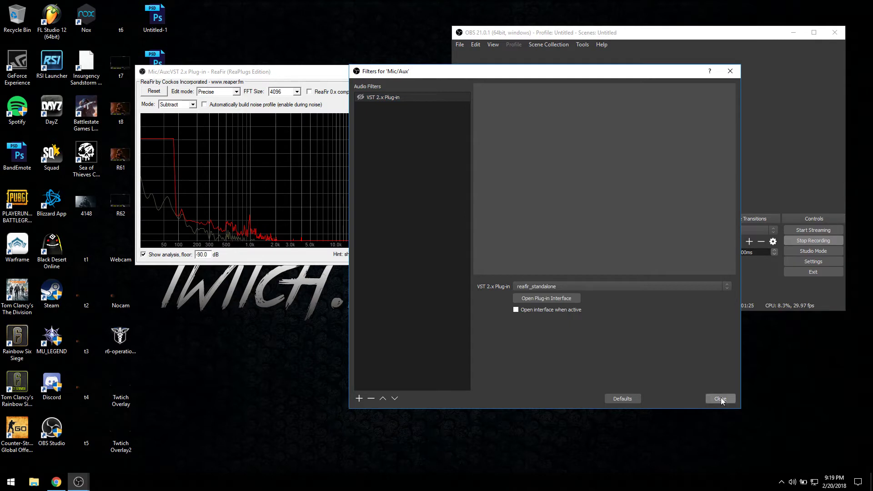
{"action": "left_click_drag", "start_coordinate": [685, 77], "coordinate": [652, 196]}
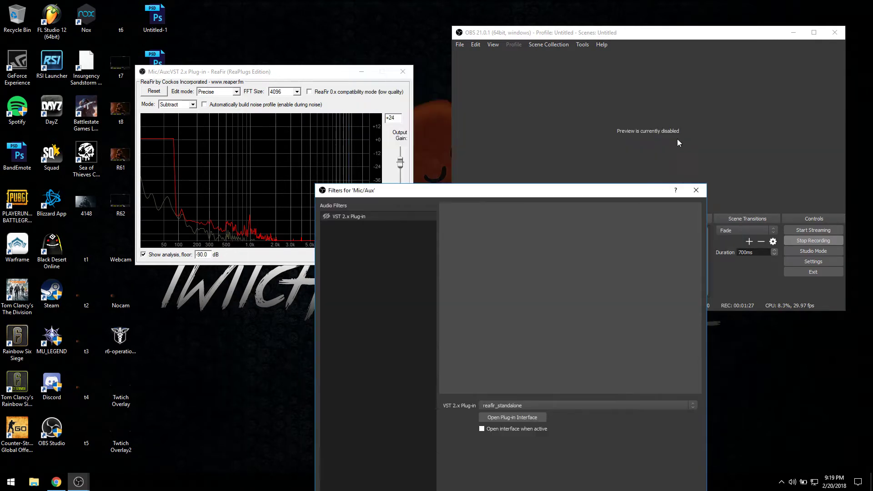
{"action": "left_click_drag", "start_coordinate": [544, 184], "coordinate": [688, 371]}
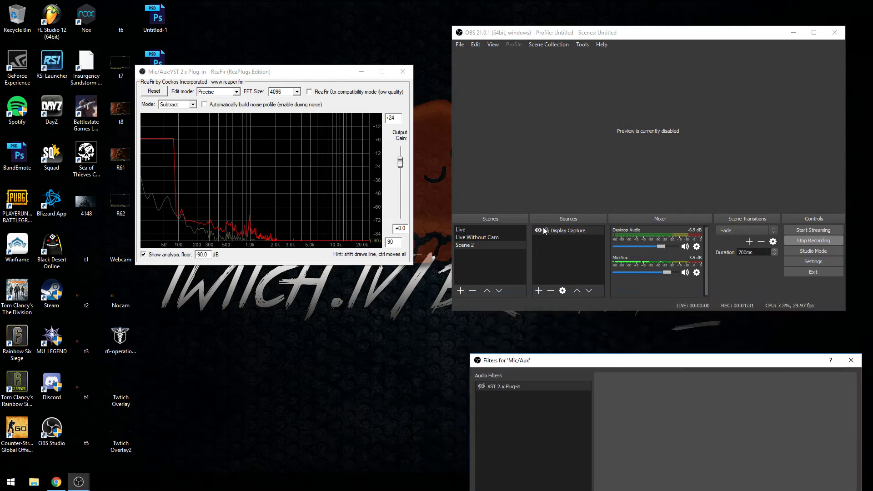
Switch ReaFir to Subtract mode and reset its curve to a flat 0 dB line.
{"action": "left_click", "coordinate": [163, 91]}
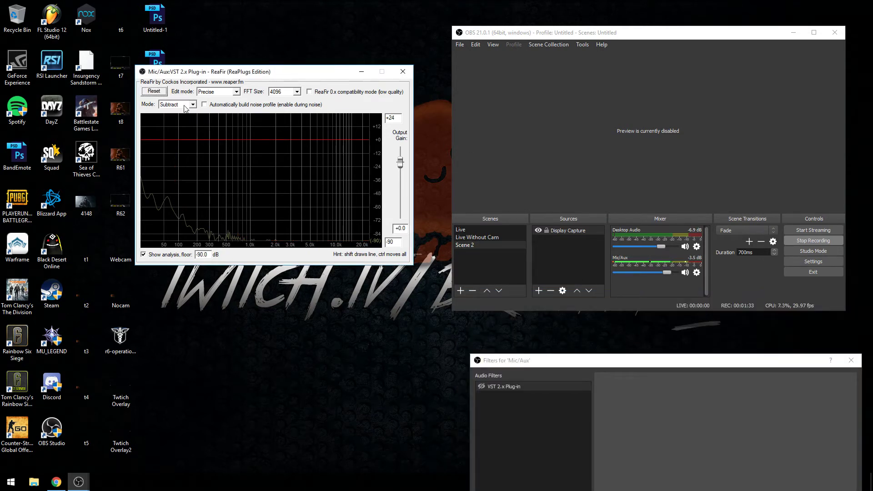
{"action": "left_click", "coordinate": [192, 105]}
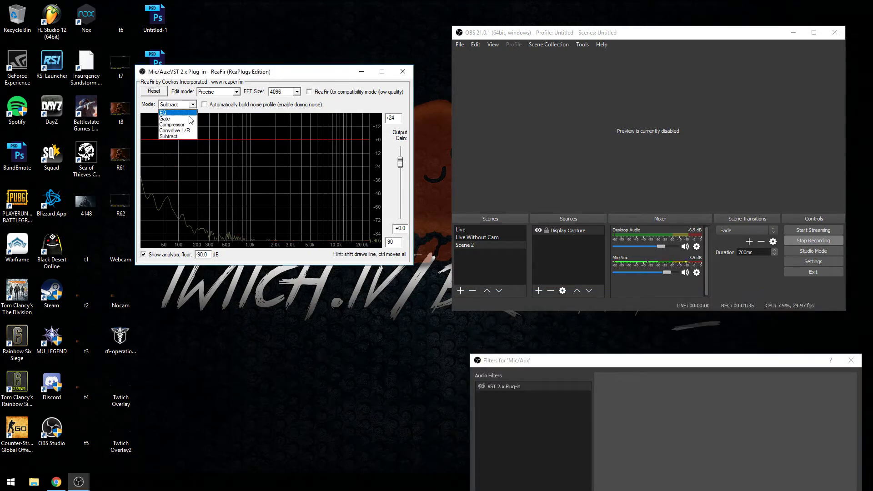
{"action": "left_click", "coordinate": [177, 136]}
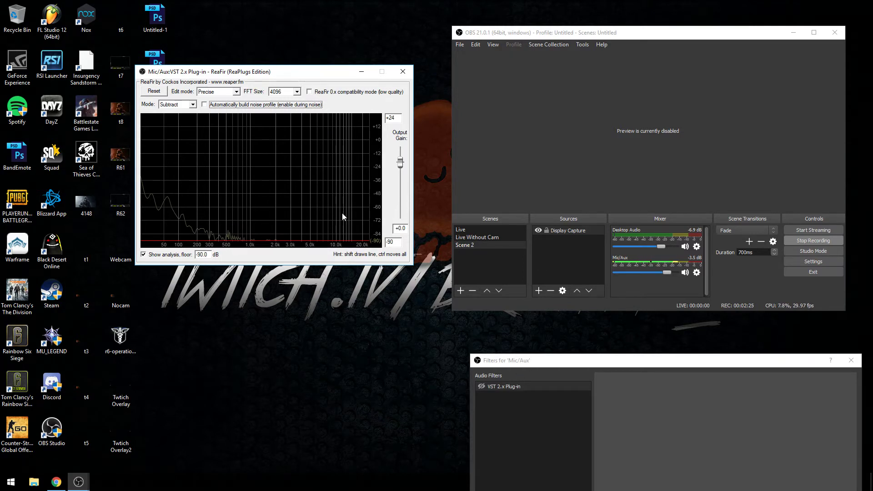
{"action": "left_click", "coordinate": [153, 91]}
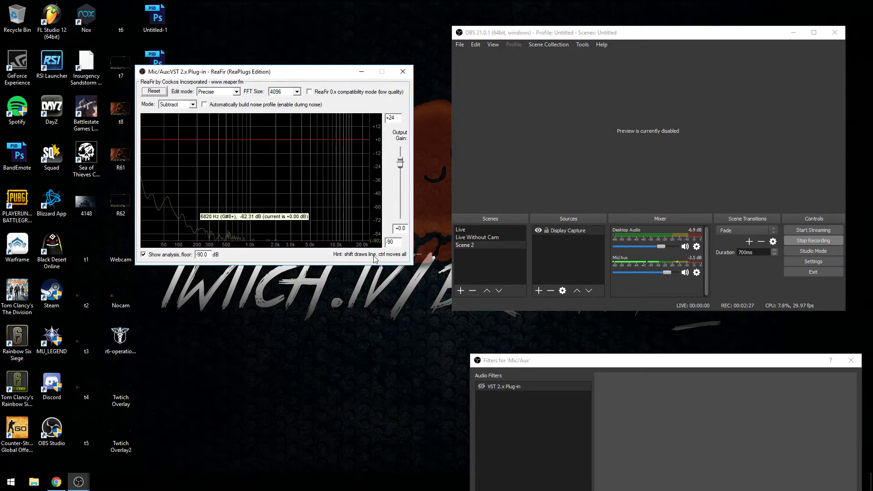
Enable ReaFir's 'Automatically build noise profile' option to capture the microphone's background noise.
{"action": "left_click", "coordinate": [482, 387]}
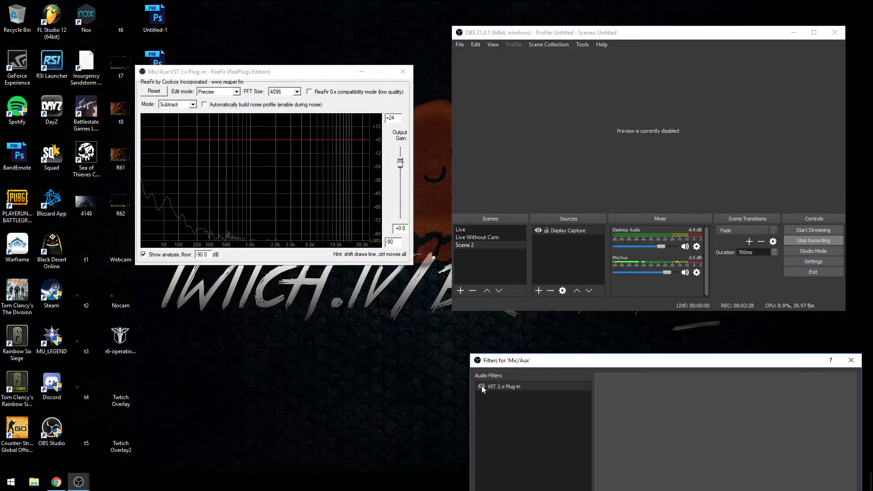
{"action": "left_click", "coordinate": [204, 105]}
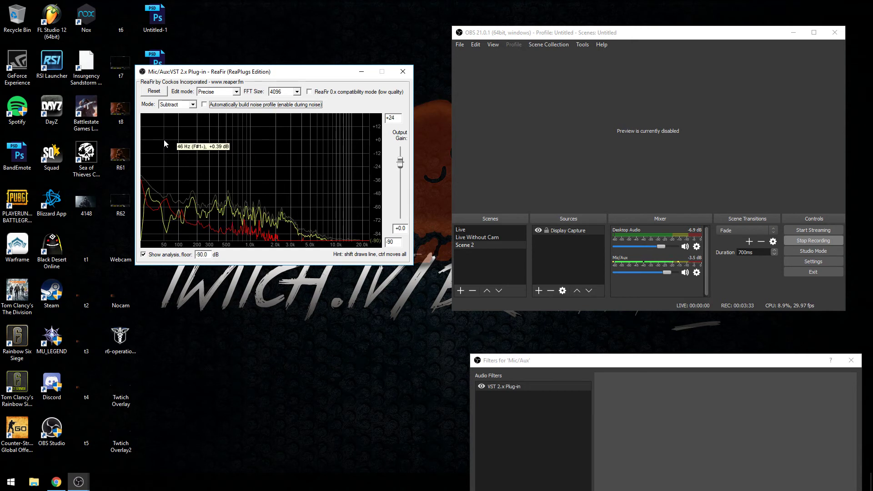
Draw a raised subtraction line over the lowest frequencies on the left of the ReaFir graph.
{"action": "mouse_move", "coordinate": [156, 140]}
{"action": "left_mouse_down"}
{"action": "mouse_move", "coordinate": [137, 141]}
{"action": "mouse_move", "coordinate": [175, 140]}
{"action": "mouse_move", "coordinate": [138, 140]}
{"action": "mouse_move", "coordinate": [172, 138]}
{"action": "mouse_move", "coordinate": [139, 139]}
{"action": "left_mouse_up"}
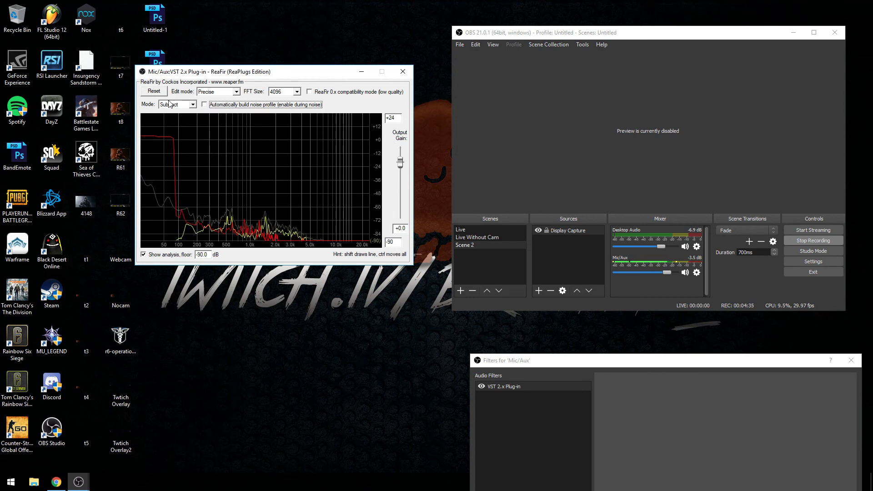
Close the ReaFir window and the Mic/Aux filters dialog, then nudge the OBS window left.
{"action": "left_click", "coordinate": [402, 71]}
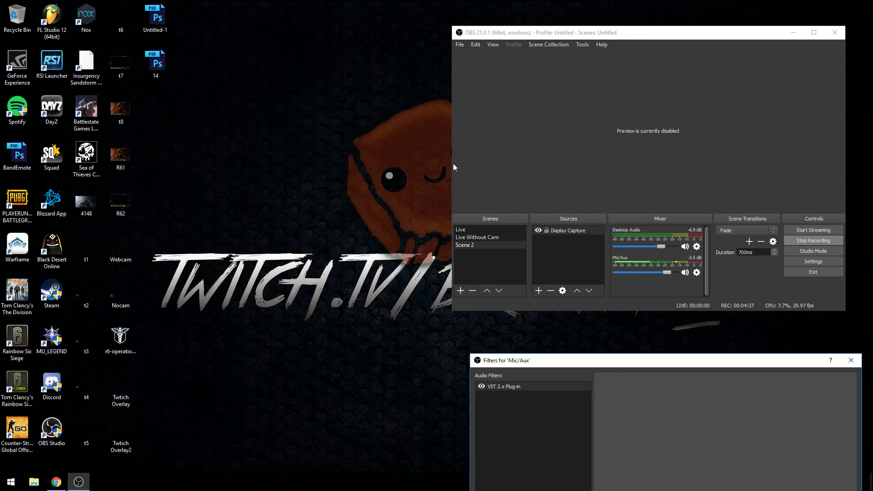
{"action": "left_click_drag", "start_coordinate": [641, 366], "coordinate": [264, 97]}
{"action": "key", "text": "Escape"}
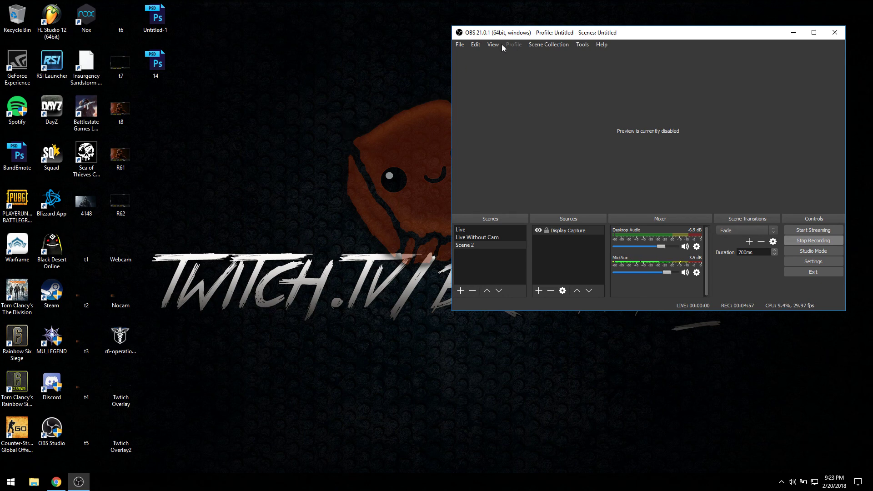
{"action": "left_click_drag", "start_coordinate": [511, 37], "coordinate": [505, 36]}
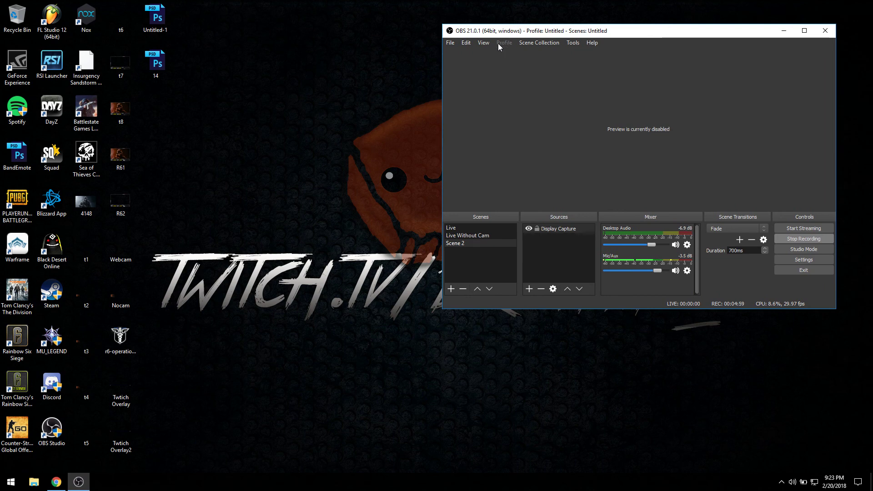